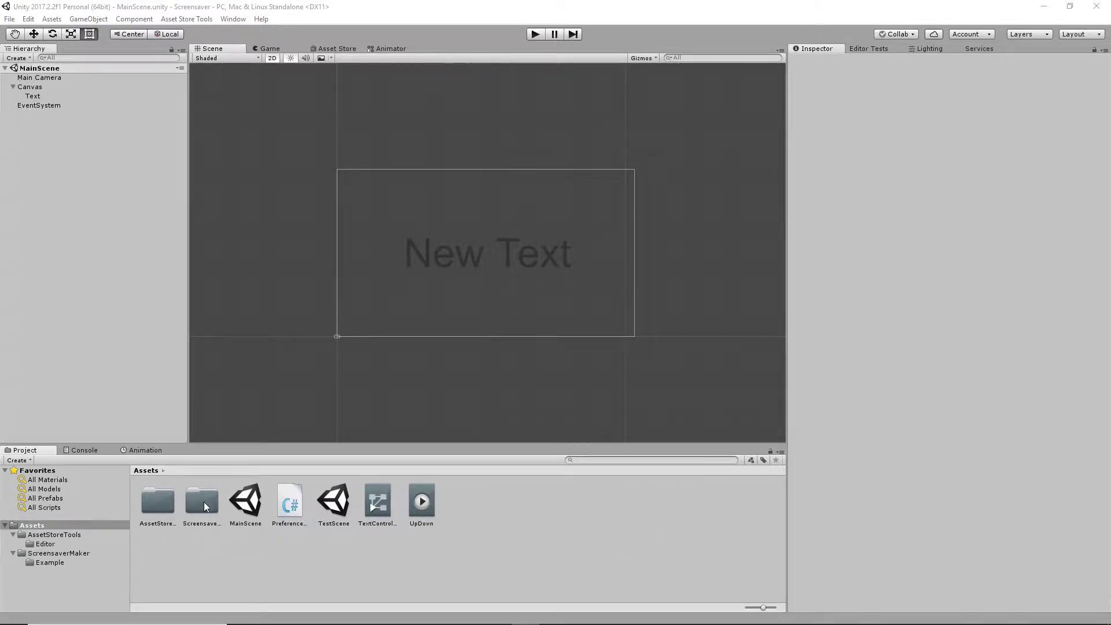
Open the ScreensaverMaker folder and view its Instructions asset in the Inspector.
{"action": "double_click", "coordinate": [202, 501]}
{"action": "left_click", "coordinate": [197, 503]}
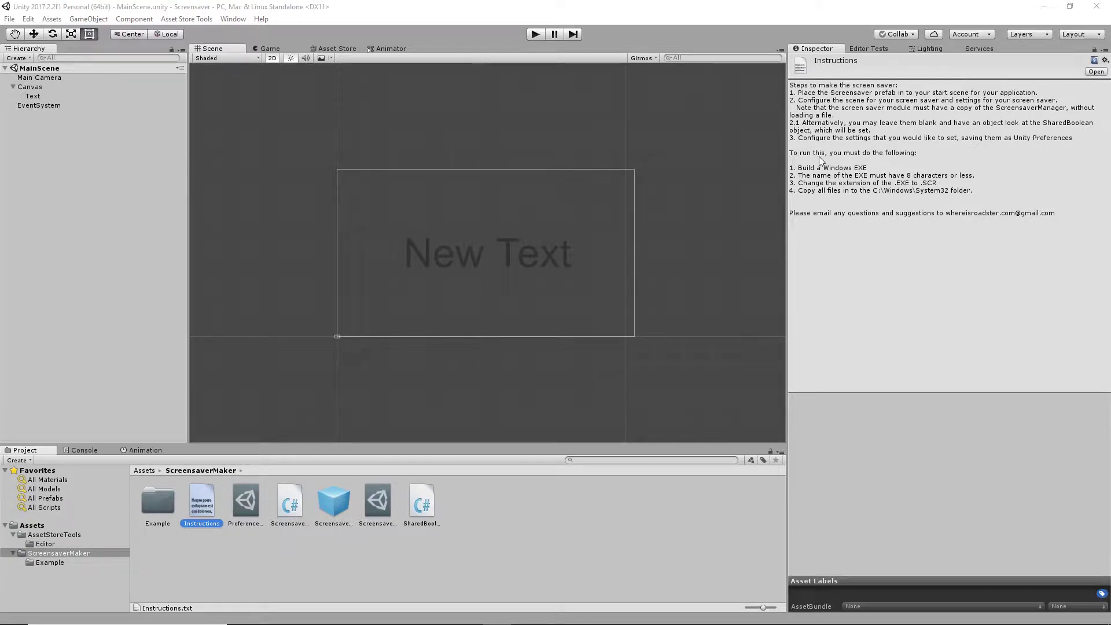
Open MainScene from the Assets folder and play it briefly to preview it.
{"action": "left_click", "coordinate": [34, 525]}
{"action": "left_click", "coordinate": [255, 508]}
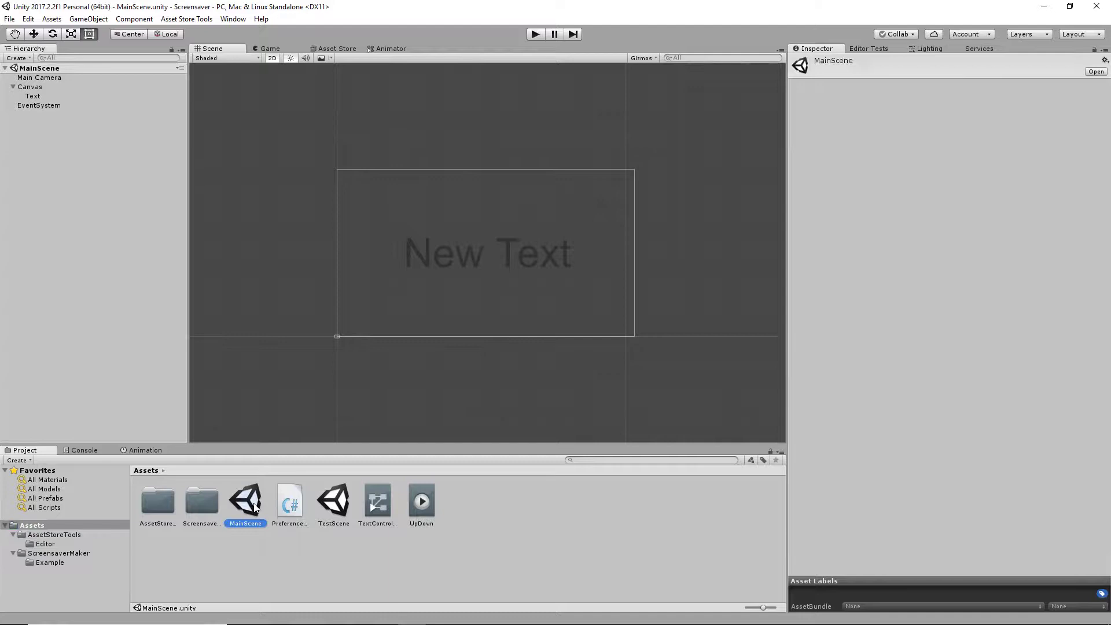
{"action": "double_click", "coordinate": [255, 508]}
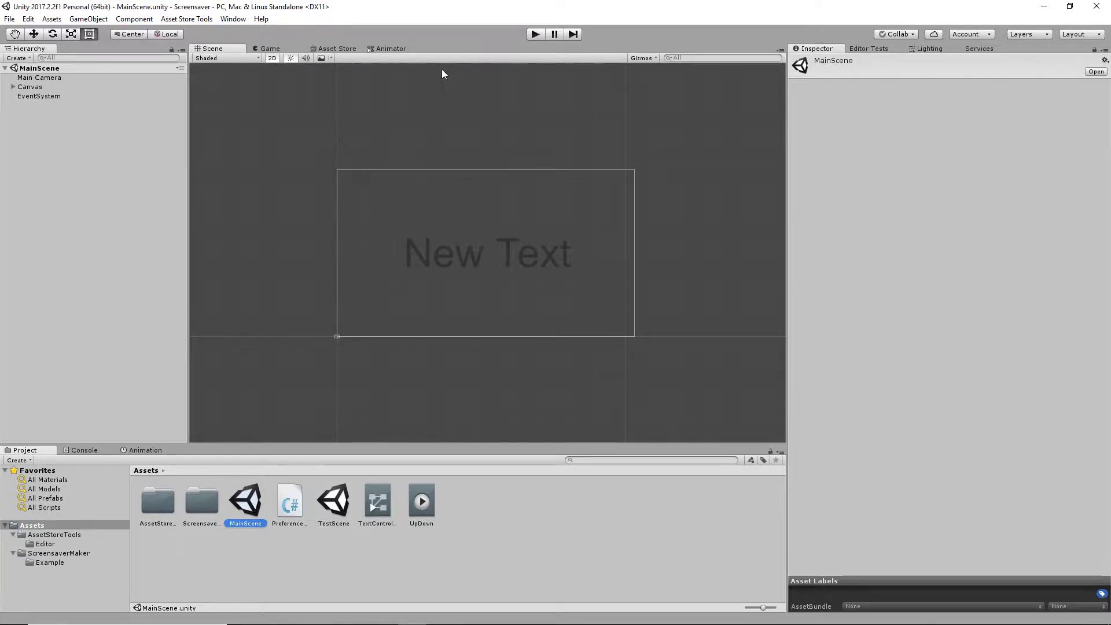
{"action": "left_click", "coordinate": [534, 34]}
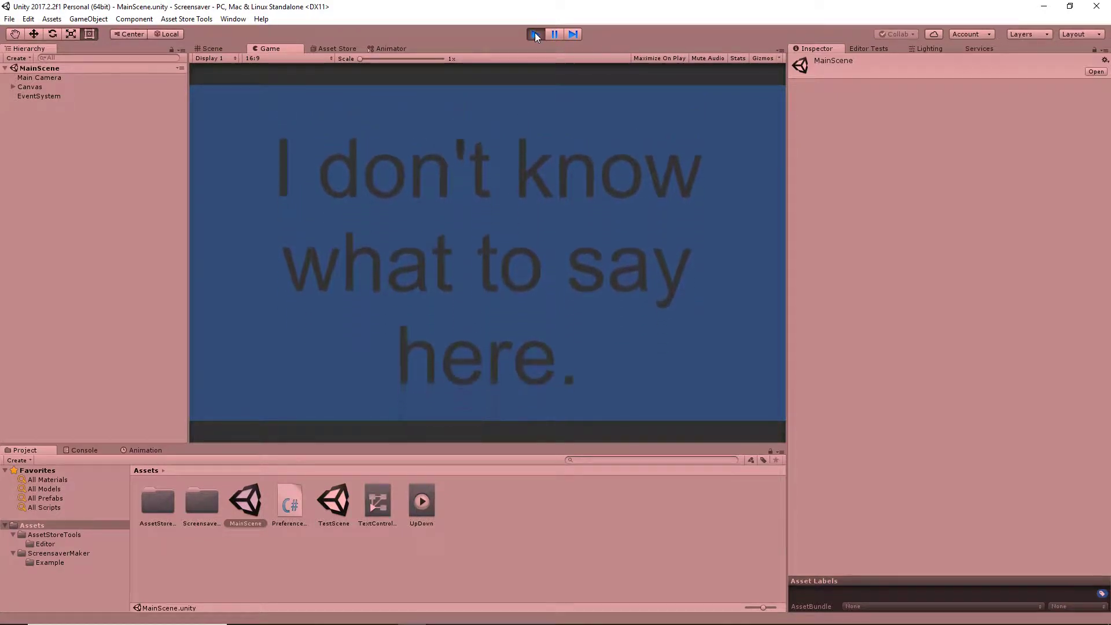
{"action": "left_click", "coordinate": [535, 34]}
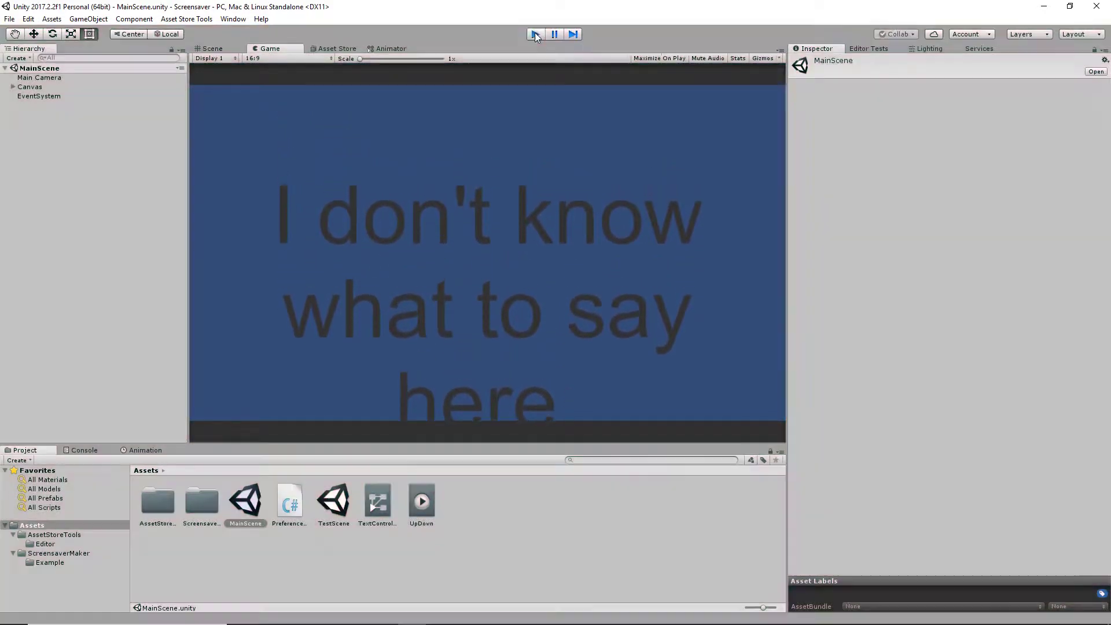
Open TestScene, play it, and change the message to 'Screensaver Maker is Magic'.
{"action": "double_click", "coordinate": [341, 500]}
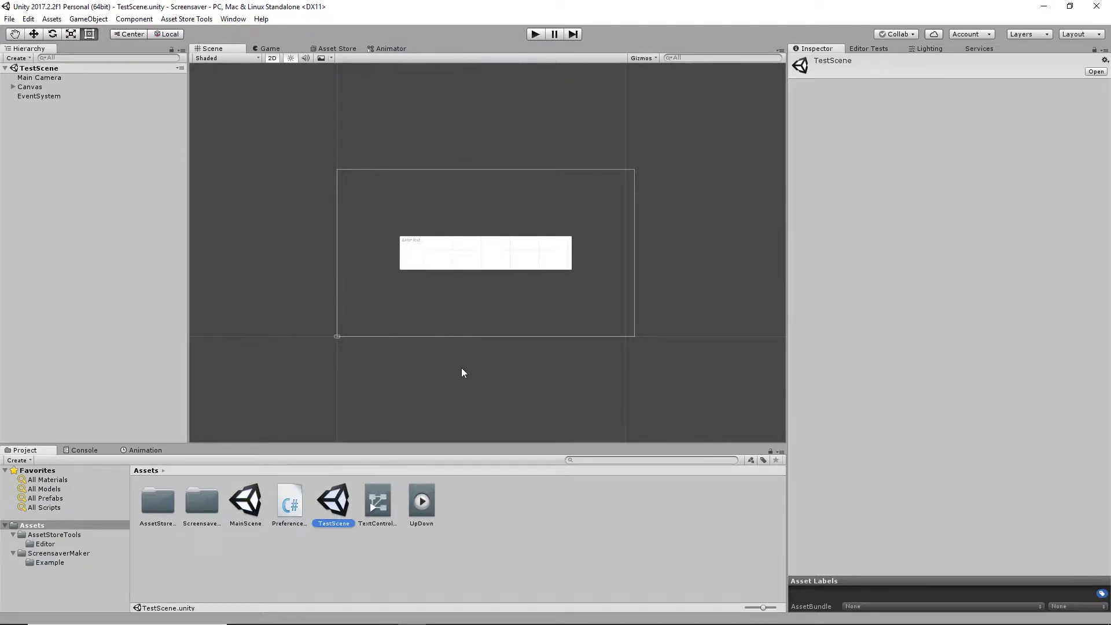
{"action": "left_click", "coordinate": [536, 34]}
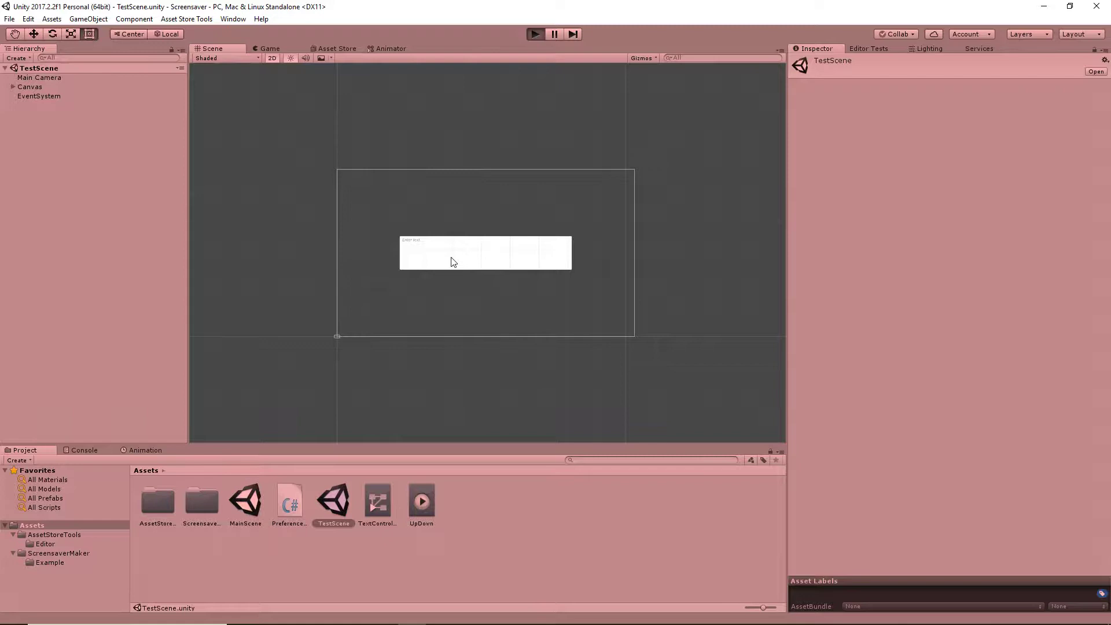
{"action": "left_click", "coordinate": [489, 236]}
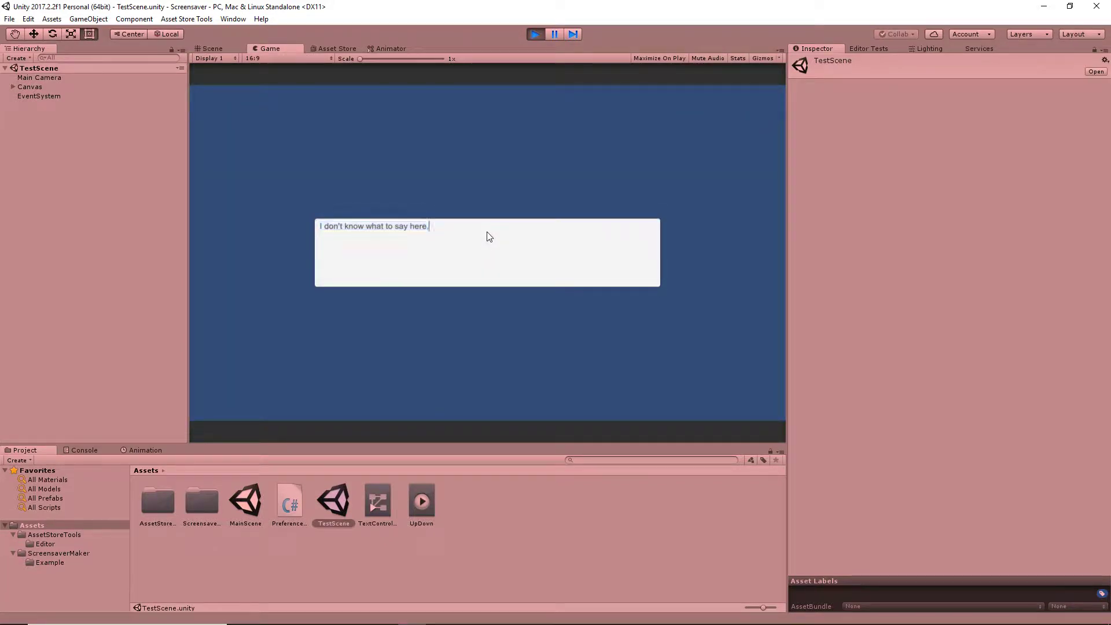
{"action": "type", "text": "S"}
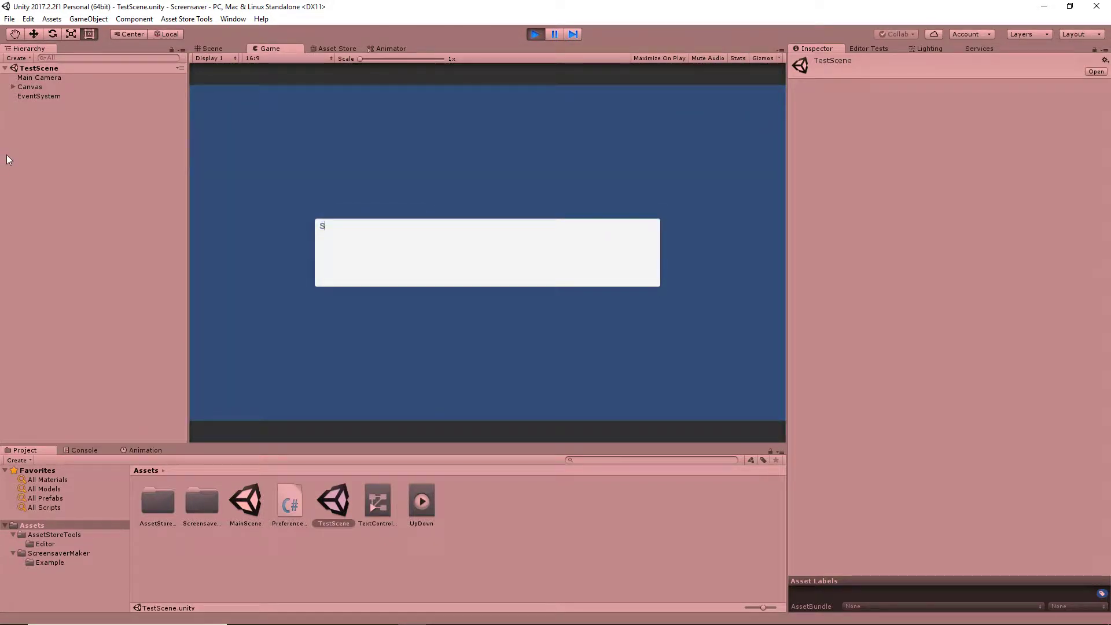
{"action": "type", "text": "creensaver Maker is Magic!"}
{"action": "left_click", "coordinate": [470, 342]}
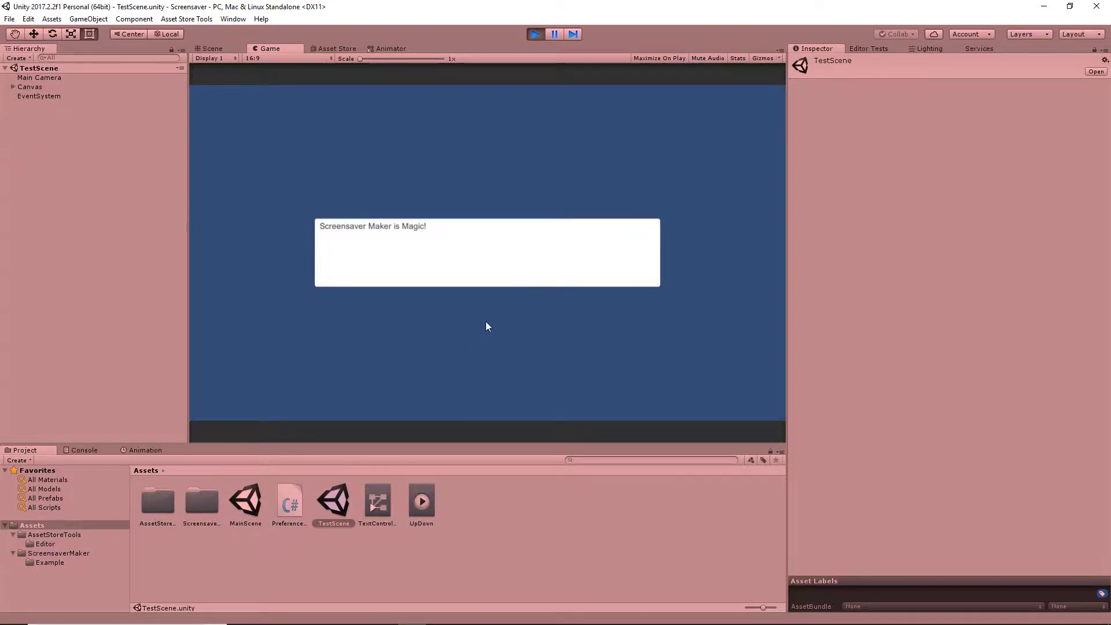
{"action": "left_click", "coordinate": [537, 34]}
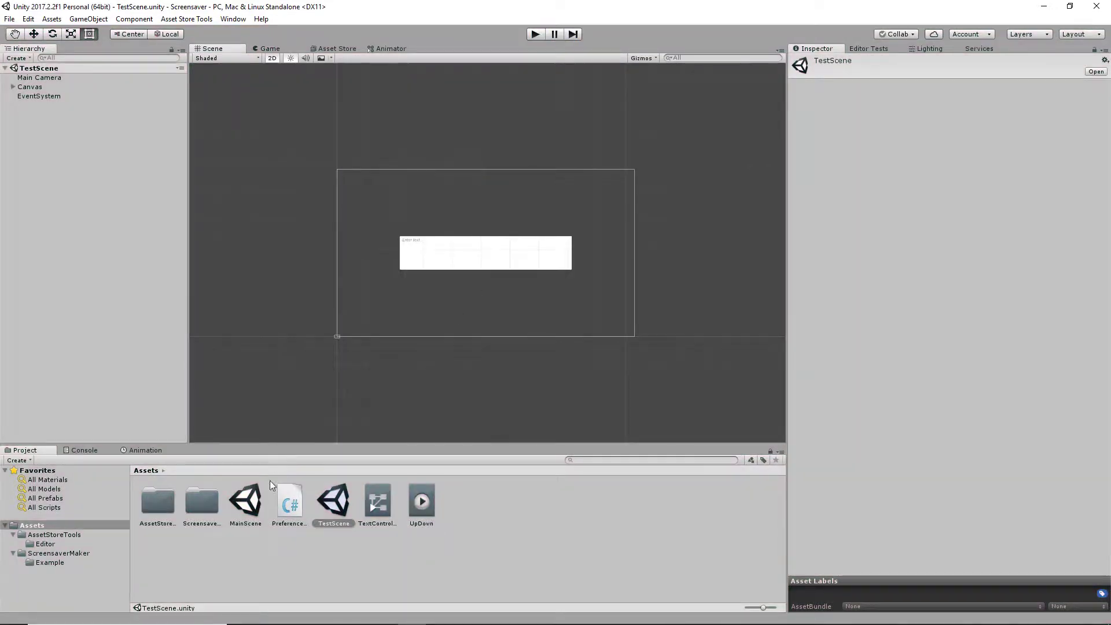
Reopen MainScene and play it to confirm the 'Screensaver Maker is Magic!' message.
{"action": "double_click", "coordinate": [245, 500]}
{"action": "left_click", "coordinate": [535, 34]}
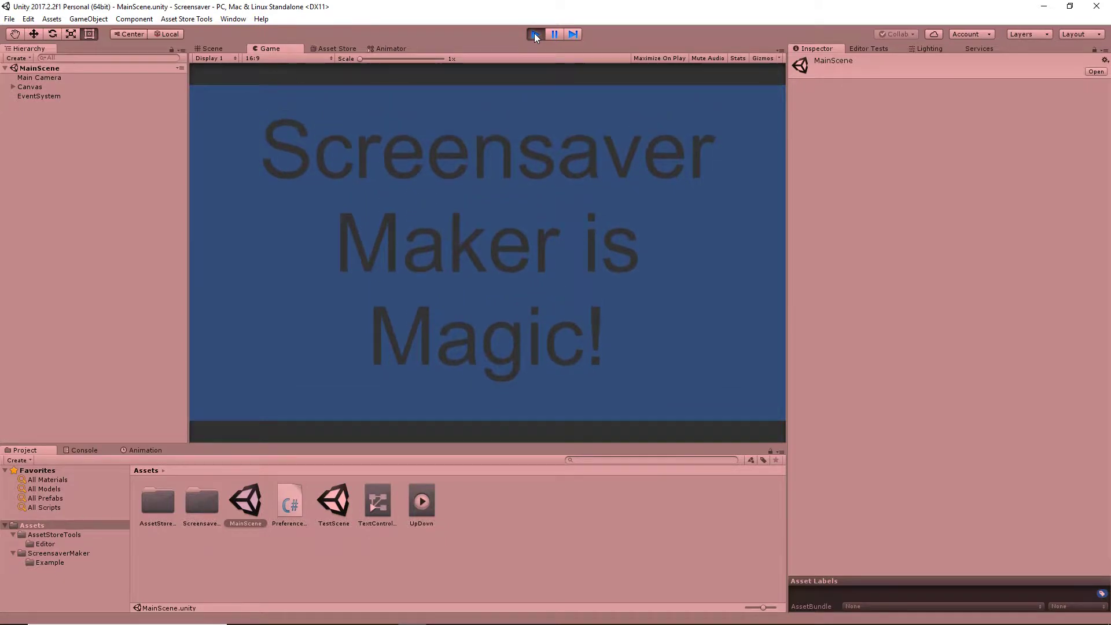
{"action": "left_click", "coordinate": [536, 35]}
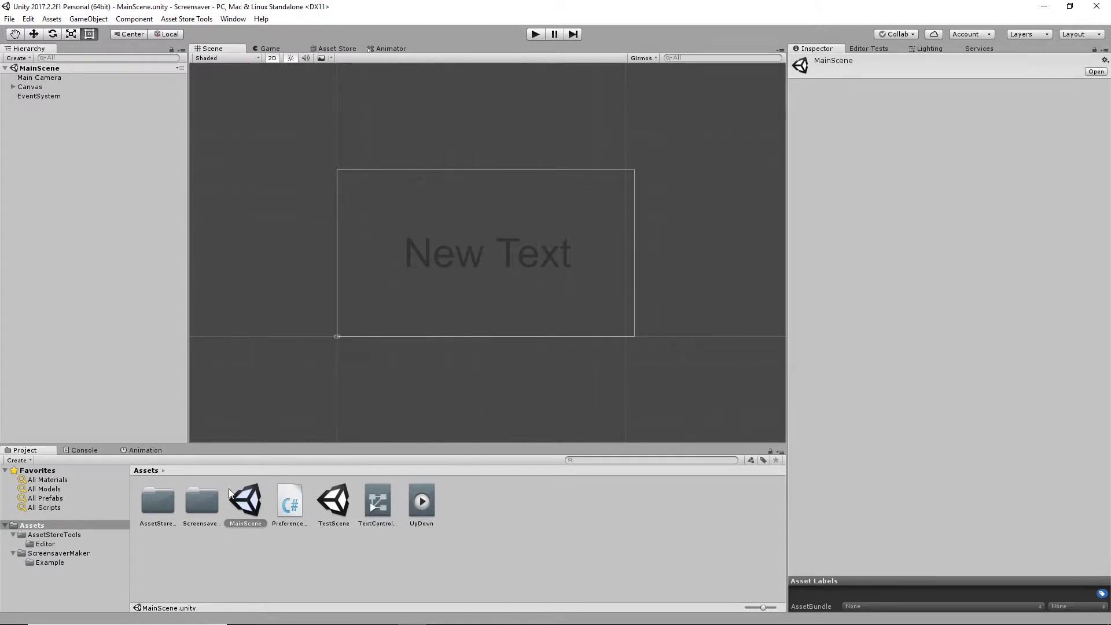
Drag the ScreensaverManager prefab from the ScreensaverMaker folder into the MainScene Hierarchy.
{"action": "double_click", "coordinate": [209, 507]}
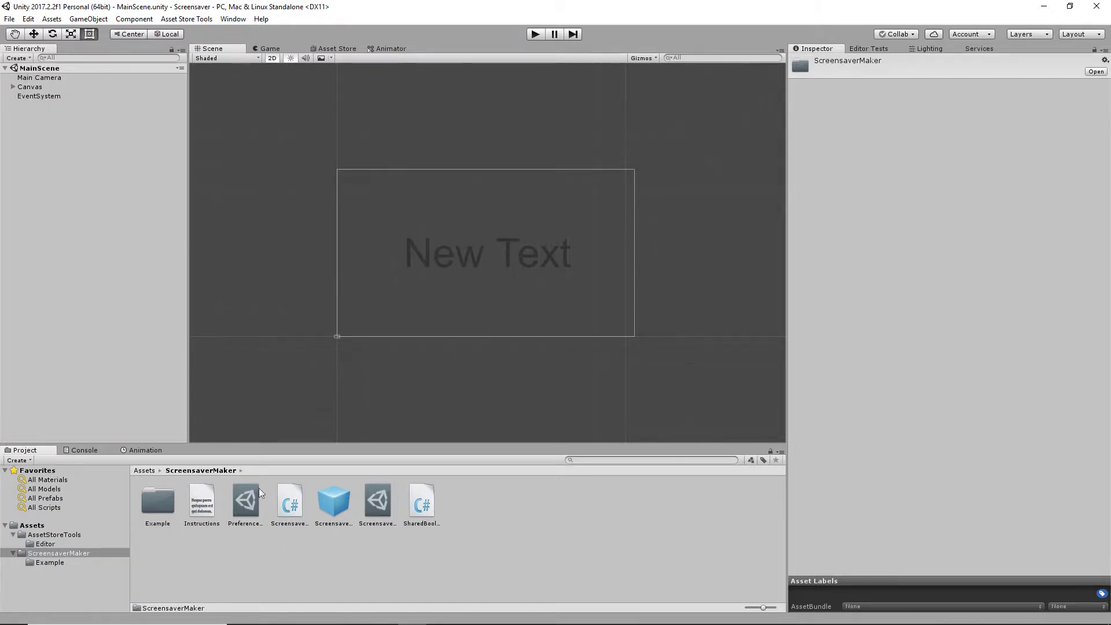
{"action": "left_click", "coordinate": [335, 513]}
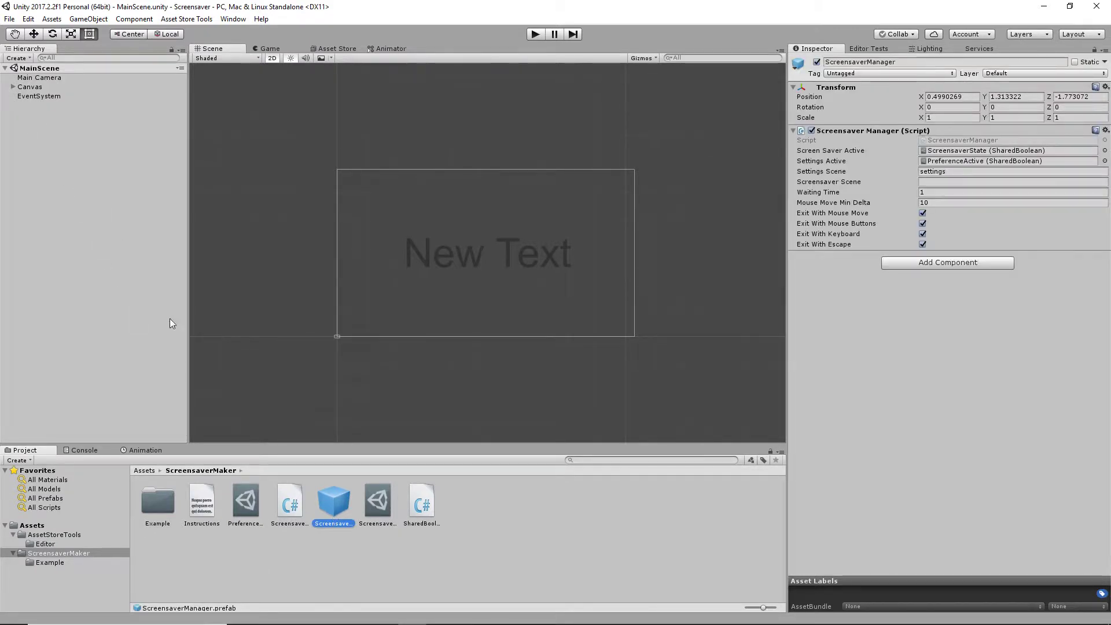
{"action": "left_click_drag", "start_coordinate": [325, 510], "coordinate": [51, 146]}
{"action": "left_click", "coordinate": [61, 106]}
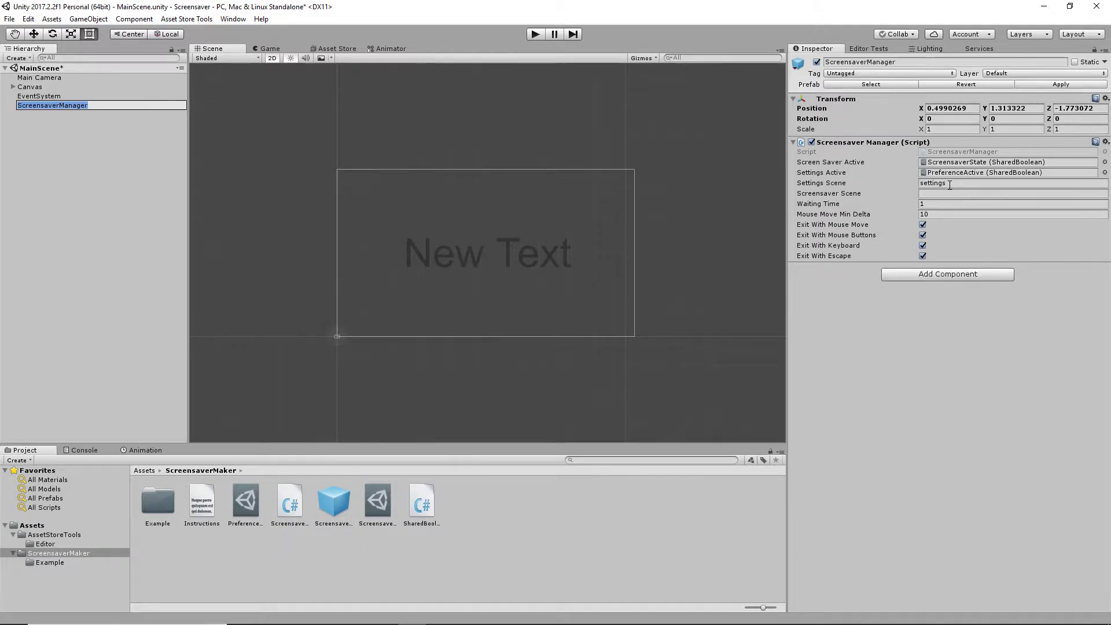
Enter TestScene in the Screensaver Manager's Settings Scene field.
{"action": "left_click", "coordinate": [46, 525]}
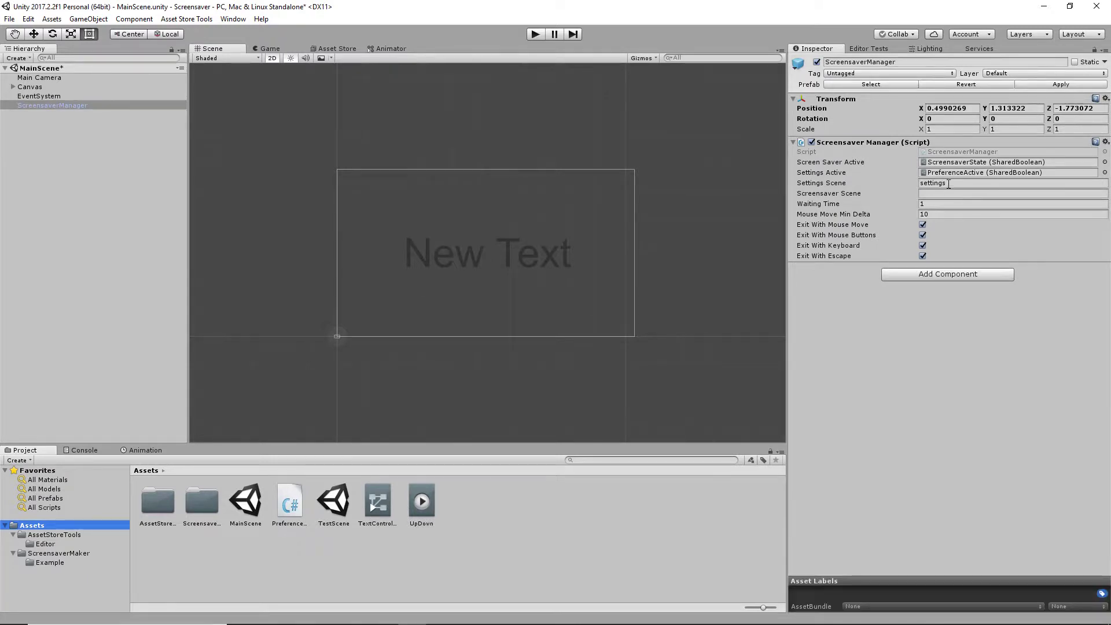
{"action": "left_click", "coordinate": [895, 183]}
{"action": "type", "text": "Te"}
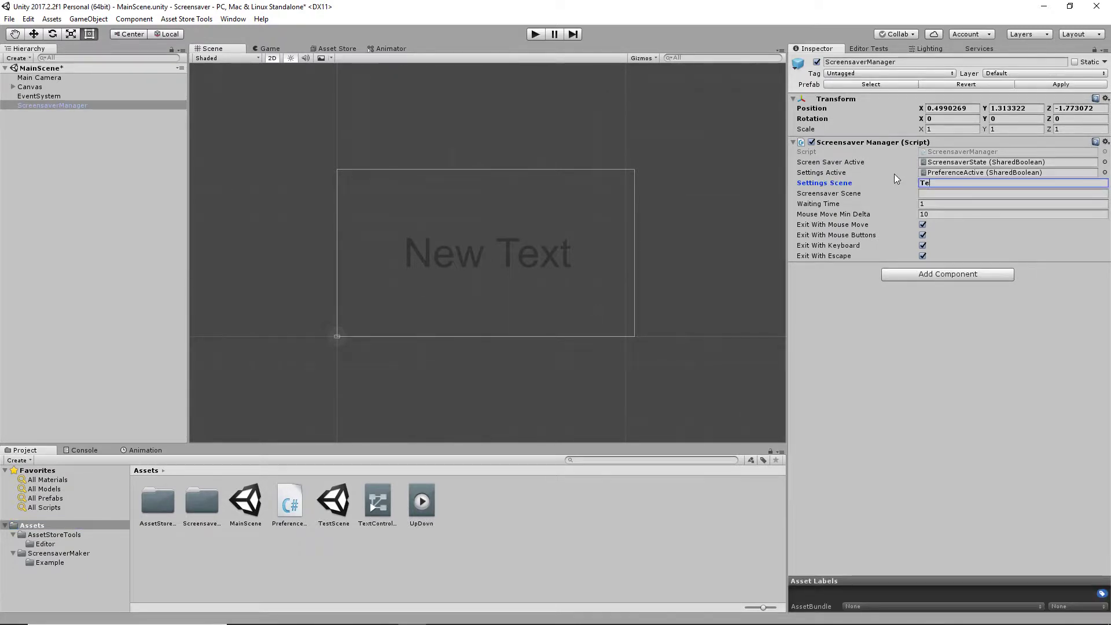
{"action": "type", "text": "stScene"}
{"action": "key", "text": "Return"}
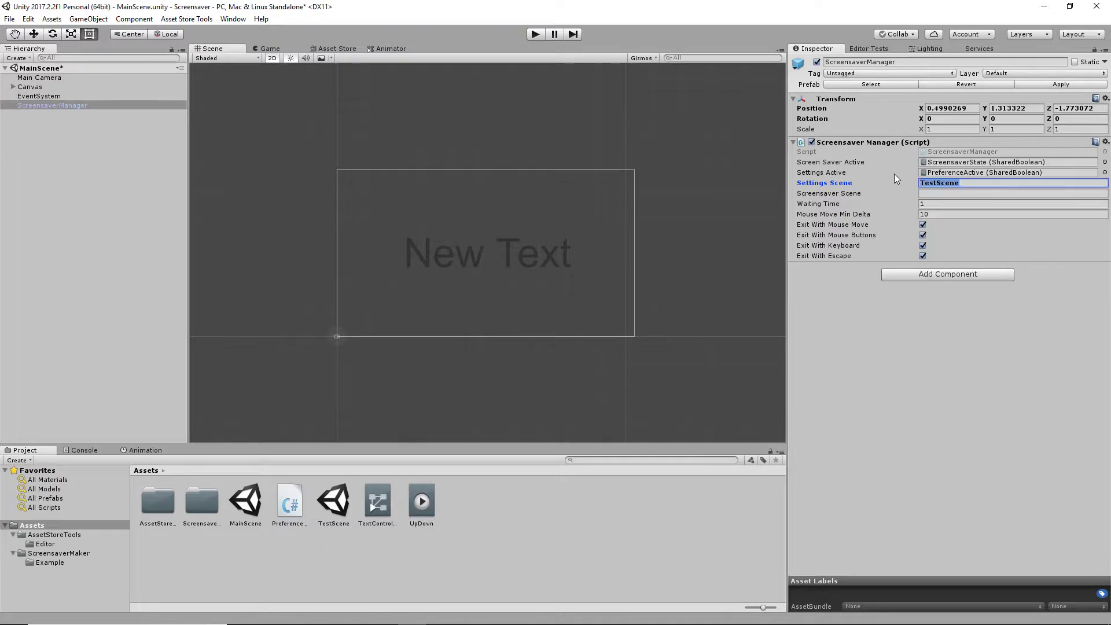
{"action": "left_click", "coordinate": [952, 412]}
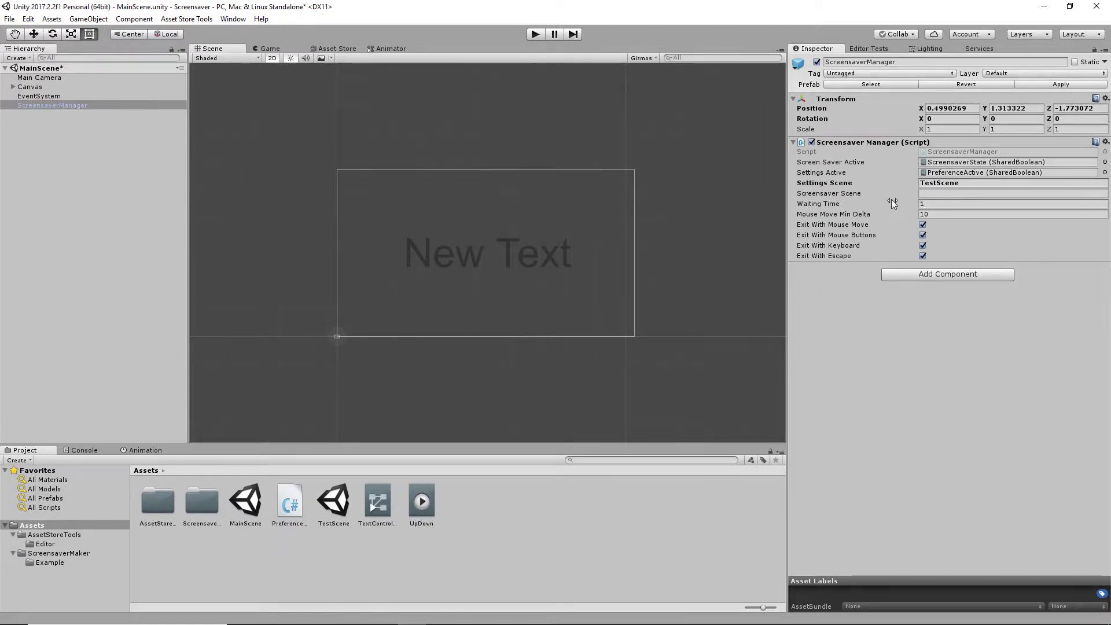
Play MainScene with the configured ScreensaverManager to test it, then stop.
{"action": "left_click", "coordinate": [535, 34]}
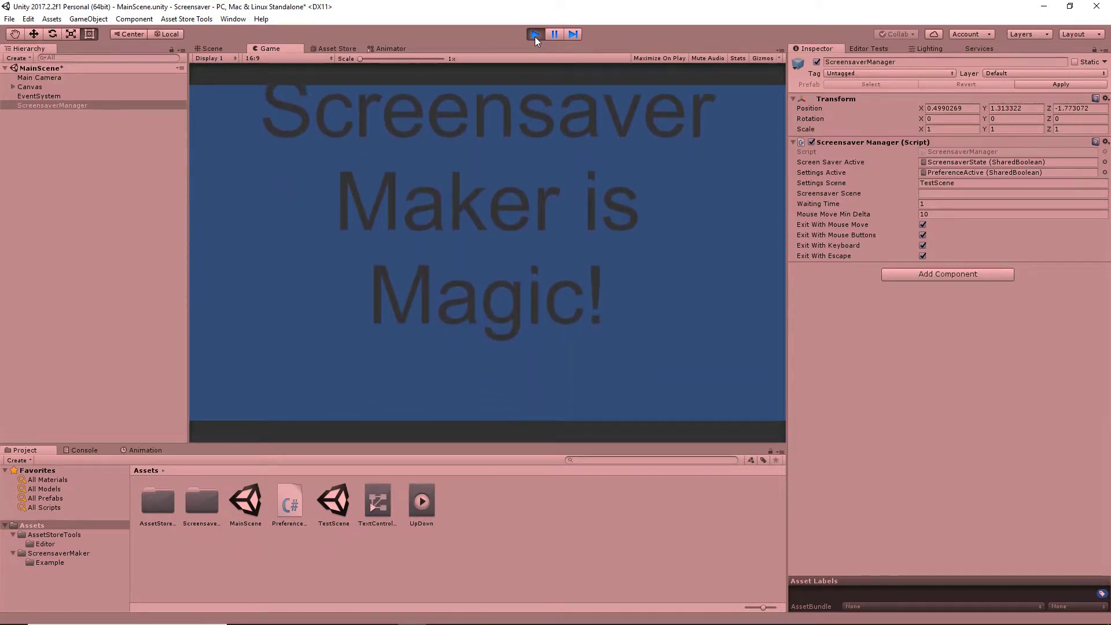
{"action": "left_click", "coordinate": [535, 34]}
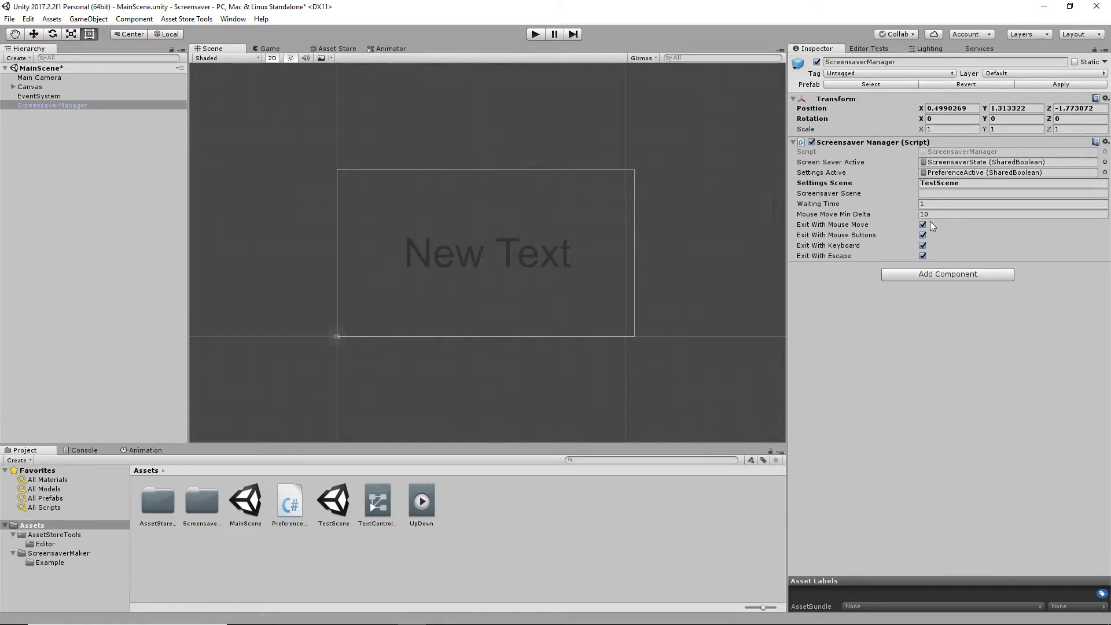
Build the standalone player from File > Build Settings into the chosen output folder.
{"action": "left_click", "coordinate": [9, 20]}
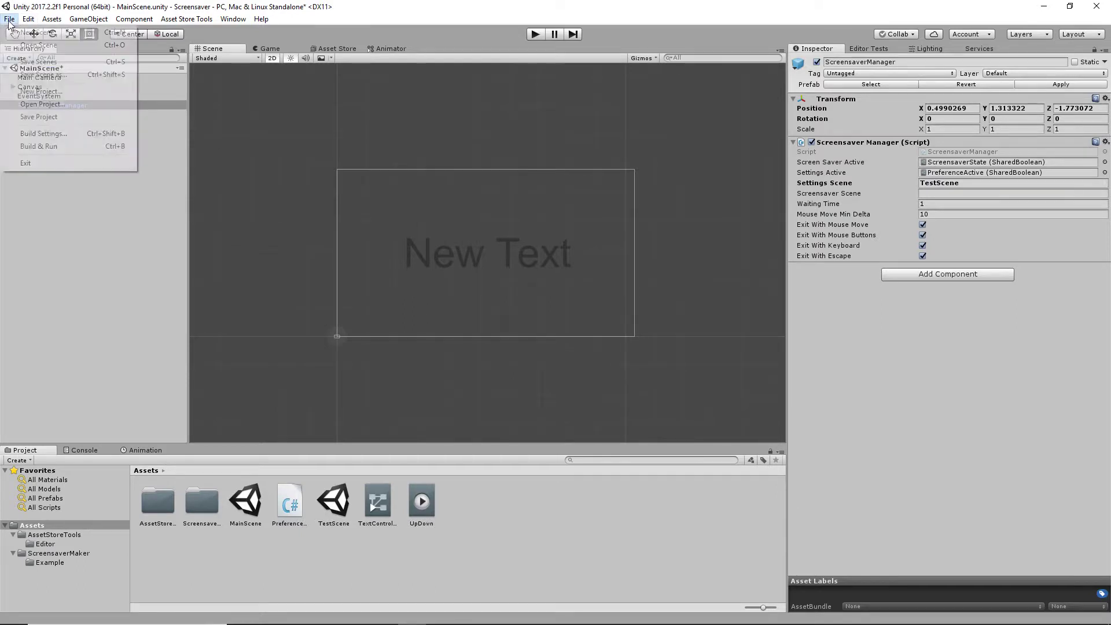
{"action": "left_click", "coordinate": [55, 134]}
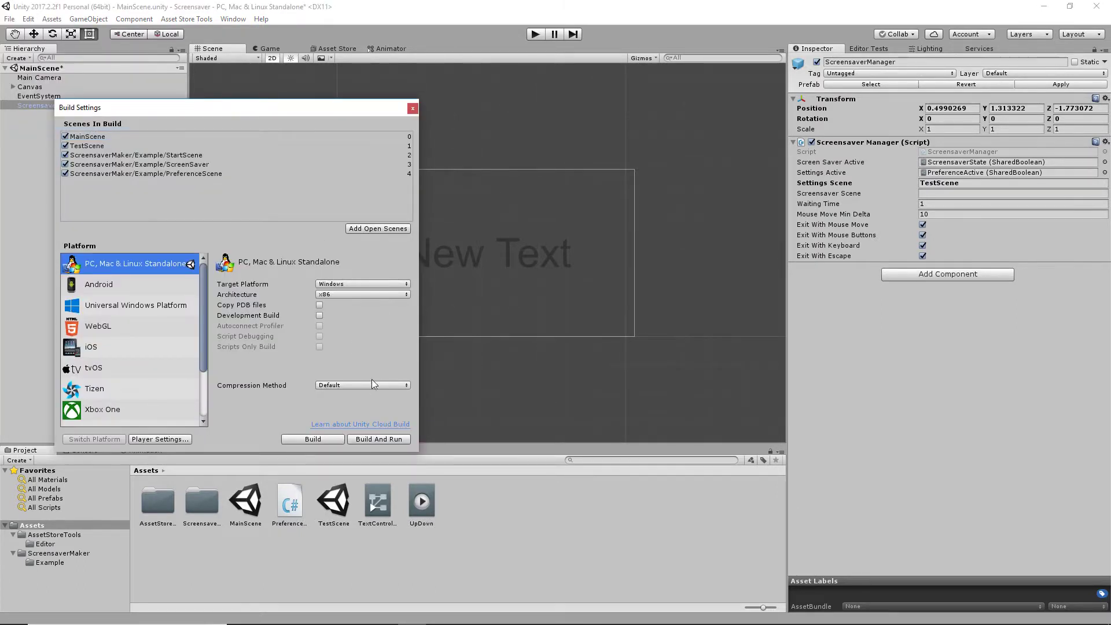
{"action": "left_click", "coordinate": [313, 438]}
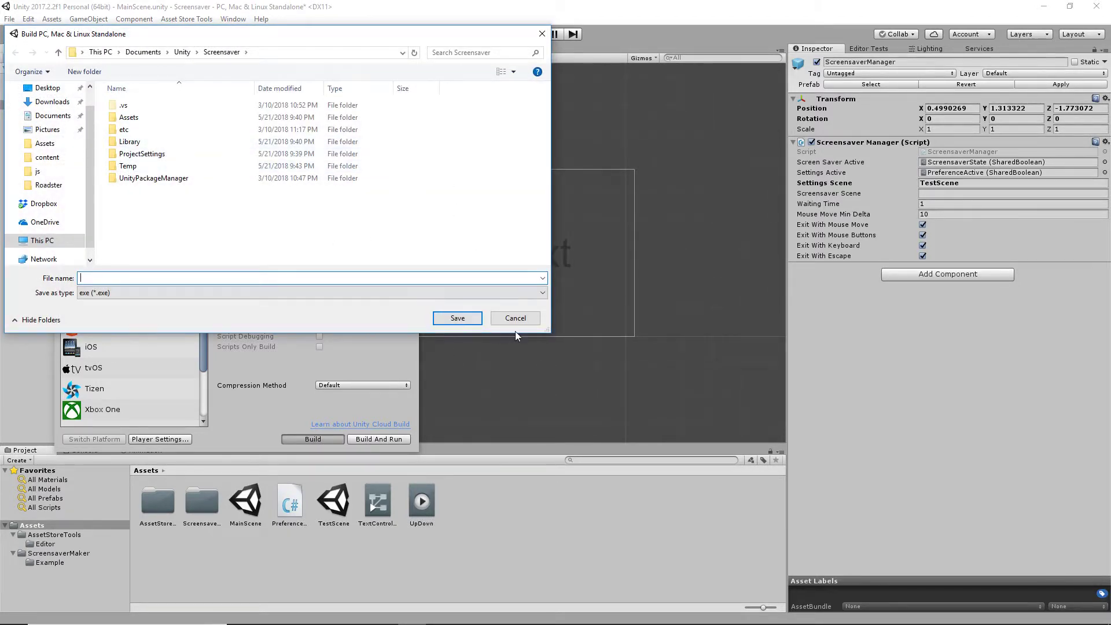
{"action": "left_click", "coordinate": [512, 320]}
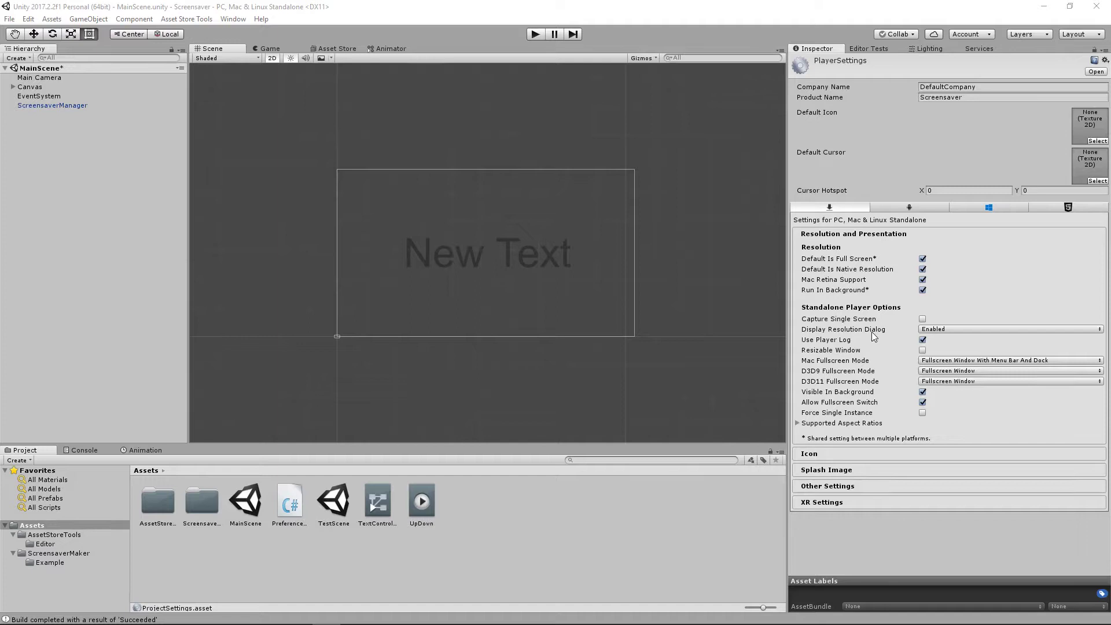
Set the Player Settings Display Resolution Dialog to Hidden By Default.
{"action": "left_click", "coordinate": [948, 330]}
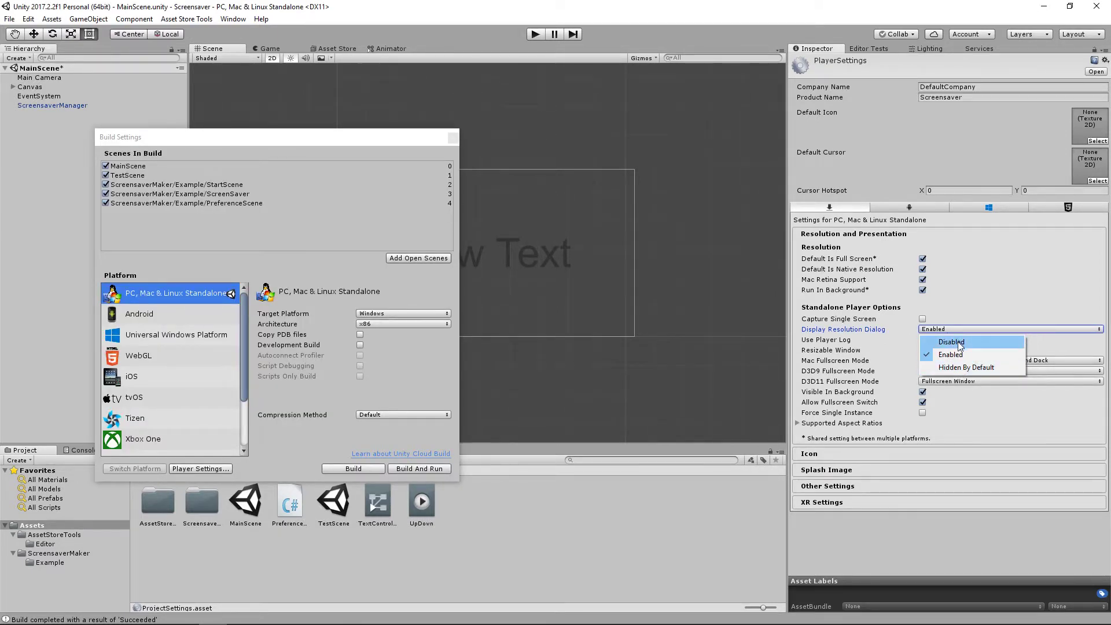
{"action": "left_click", "coordinate": [960, 368]}
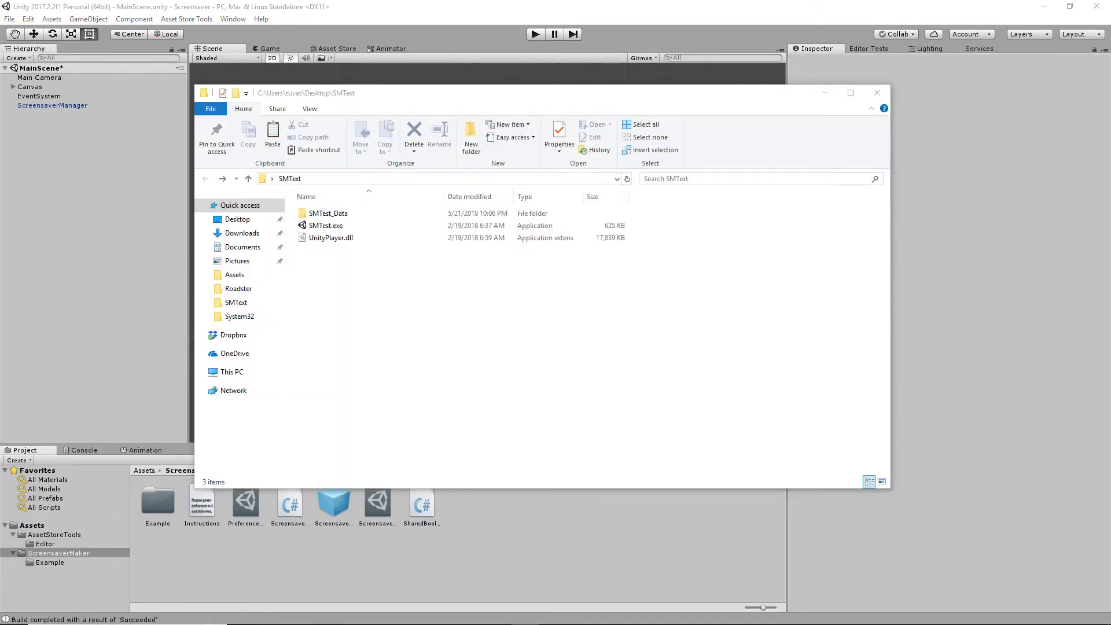
Rename SMTest.exe to SMTest.scr and accept the extension-change warning.
{"action": "left_click", "coordinate": [358, 226]}
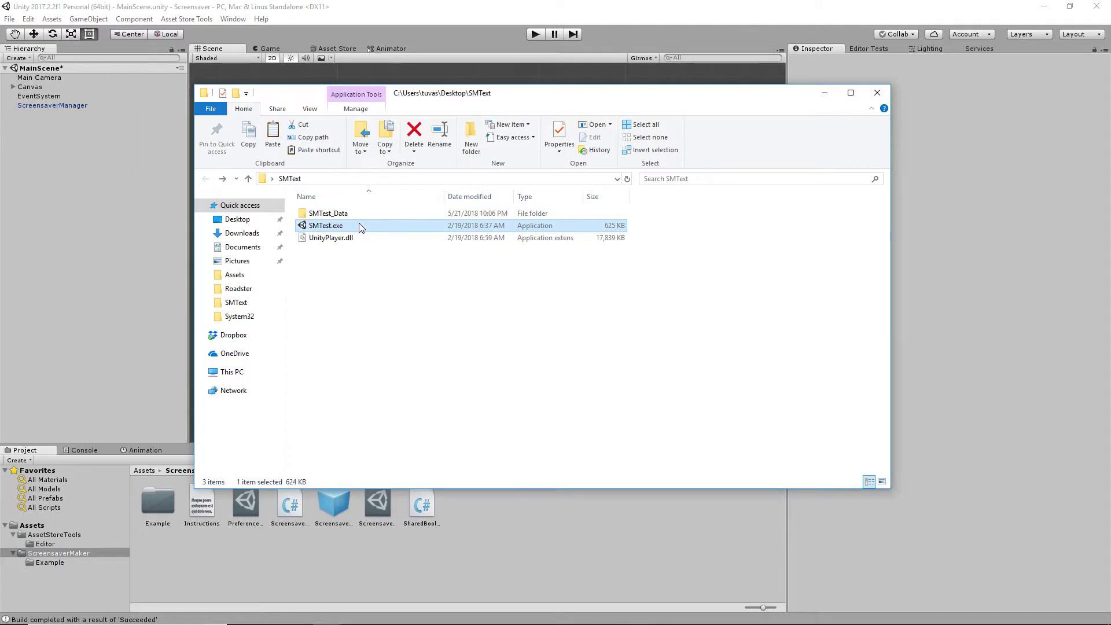
{"action": "key", "text": "F2"}
{"action": "key", "text": "End"}
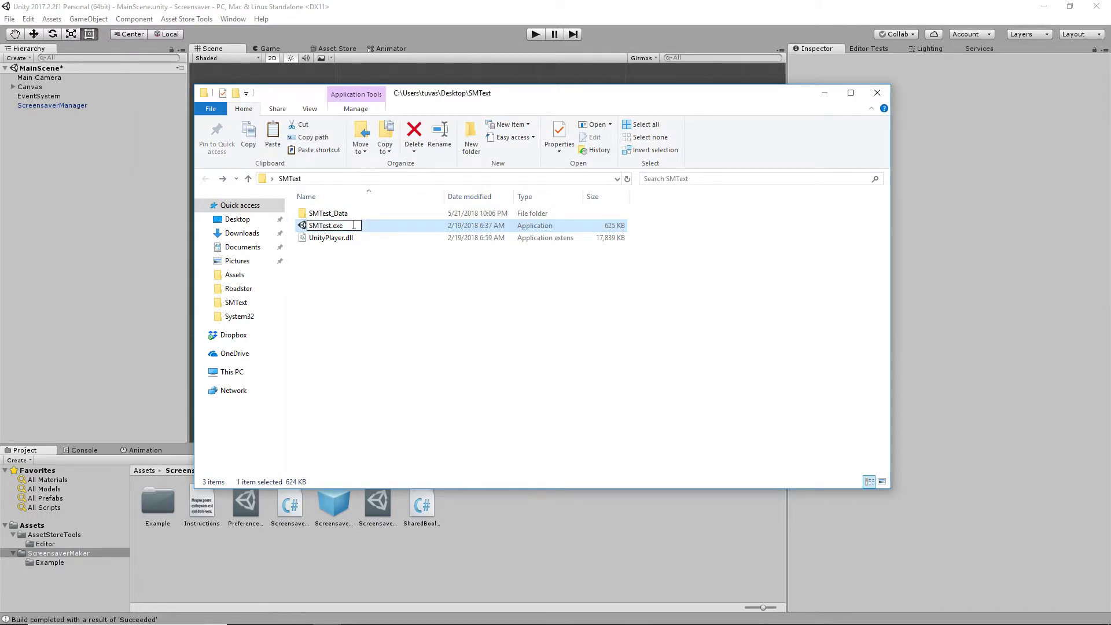
{"action": "key", "text": "BackSpace"}
{"action": "key", "text": "BackSpace"}
{"action": "key", "text": "BackSpace"}
{"action": "type", "text": "scr"}
{"action": "key", "text": "Return"}
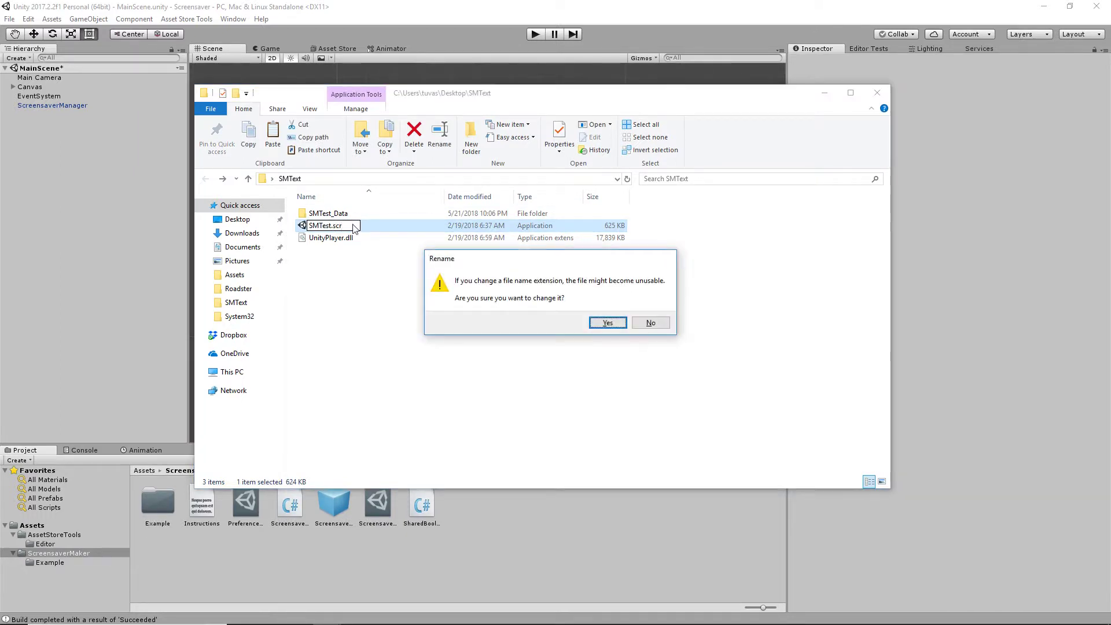
{"action": "left_click", "coordinate": [608, 323]}
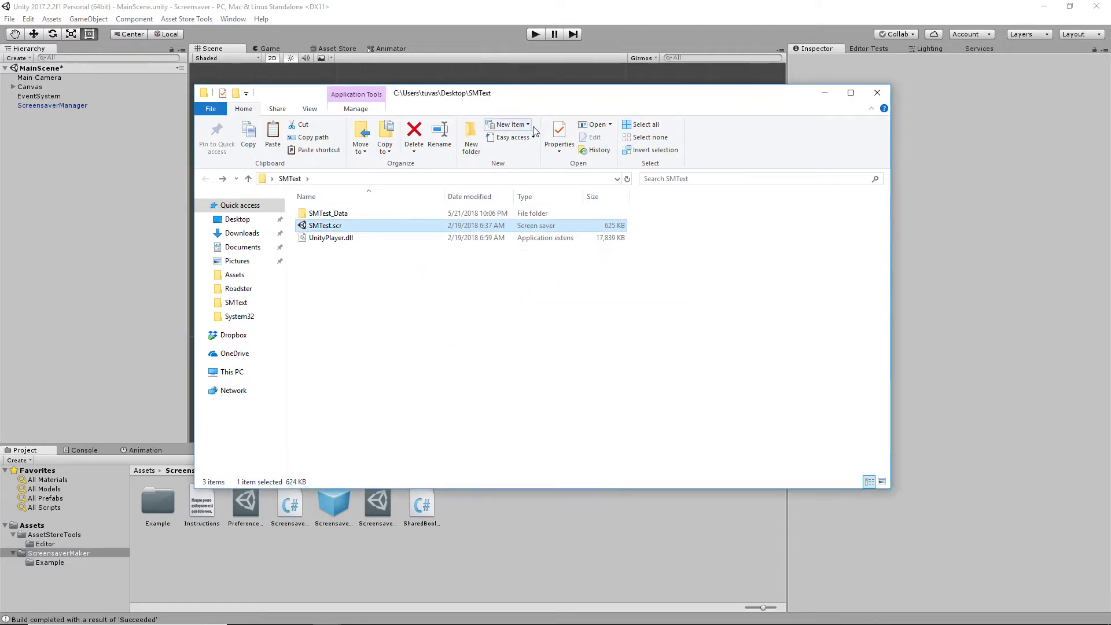
{"action": "left_click", "coordinate": [562, 317]}
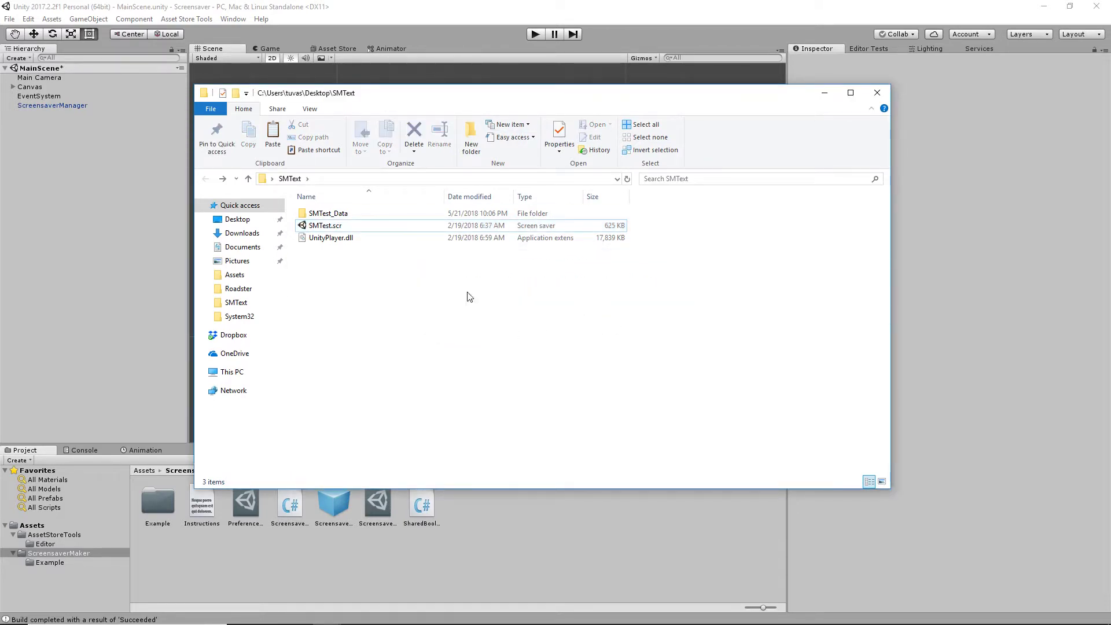
Copy SMTest_Data, SMTest.scr and UnityPlayer.dll into C:\Windows\System with administrator permission.
{"action": "left_click_drag", "start_coordinate": [355, 286], "coordinate": [318, 215]}
{"action": "right_click", "coordinate": [318, 215]}
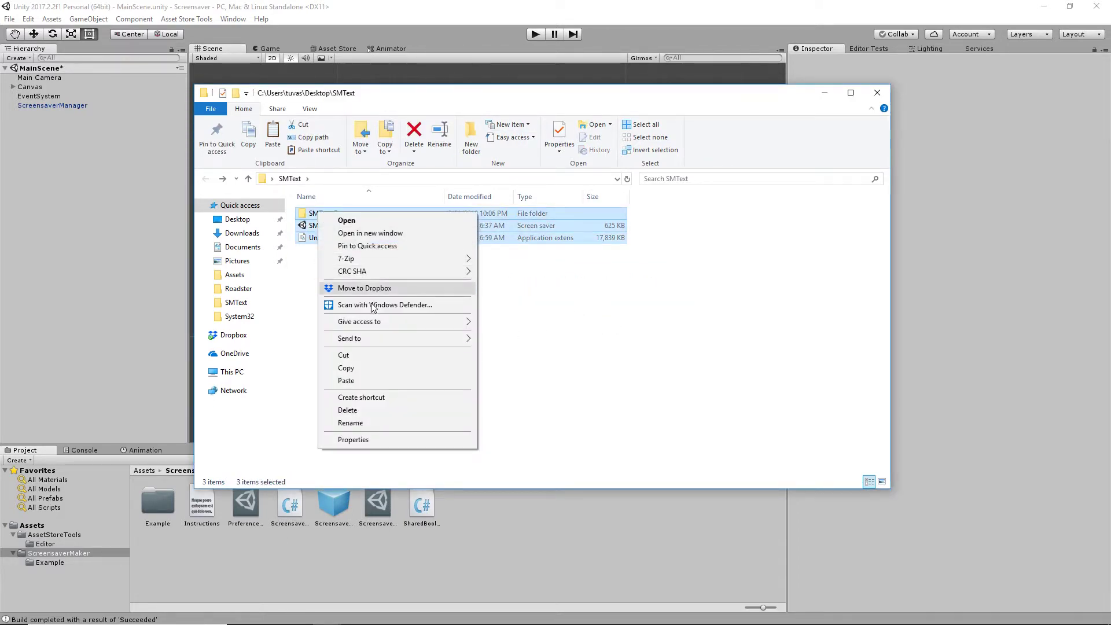
{"action": "left_click", "coordinate": [360, 367]}
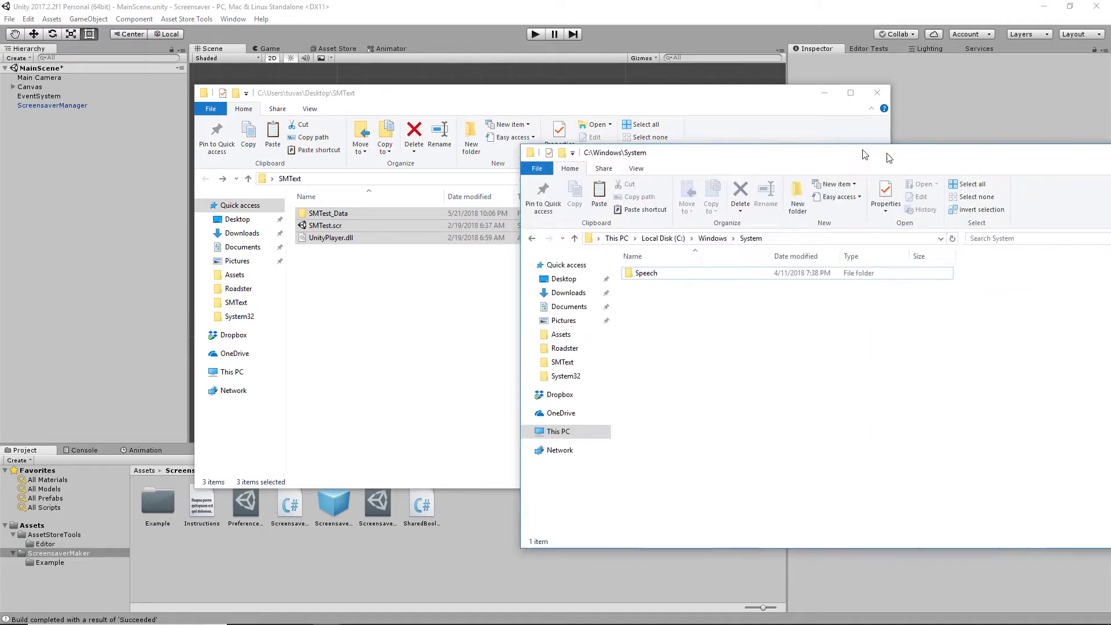
{"action": "right_click", "coordinate": [504, 331]}
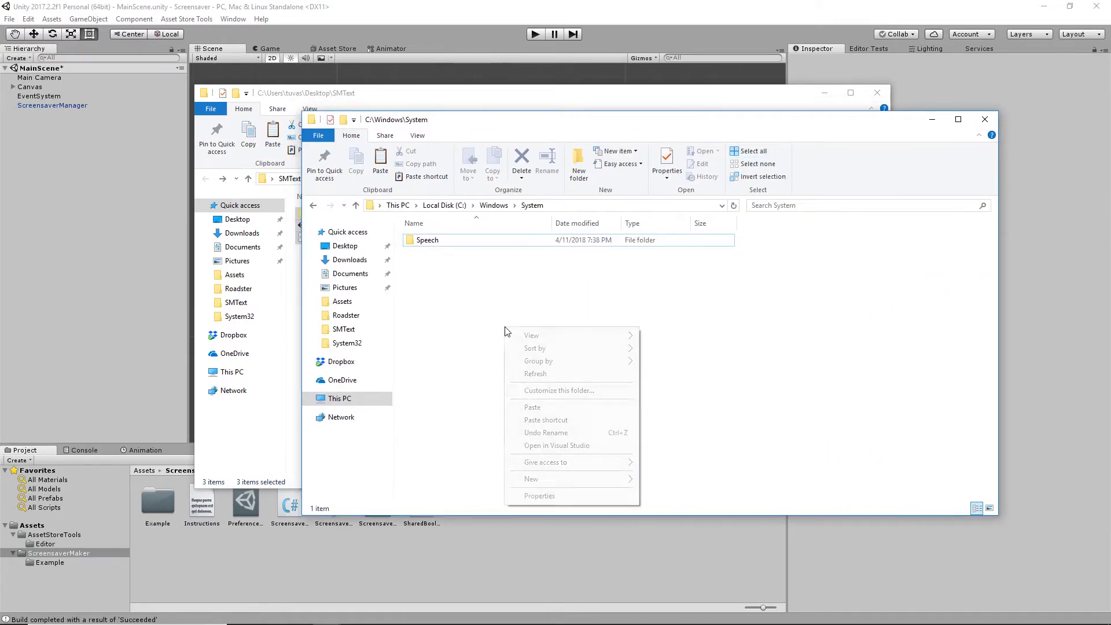
{"action": "left_click", "coordinate": [562, 407]}
{"action": "left_click", "coordinate": [524, 261]}
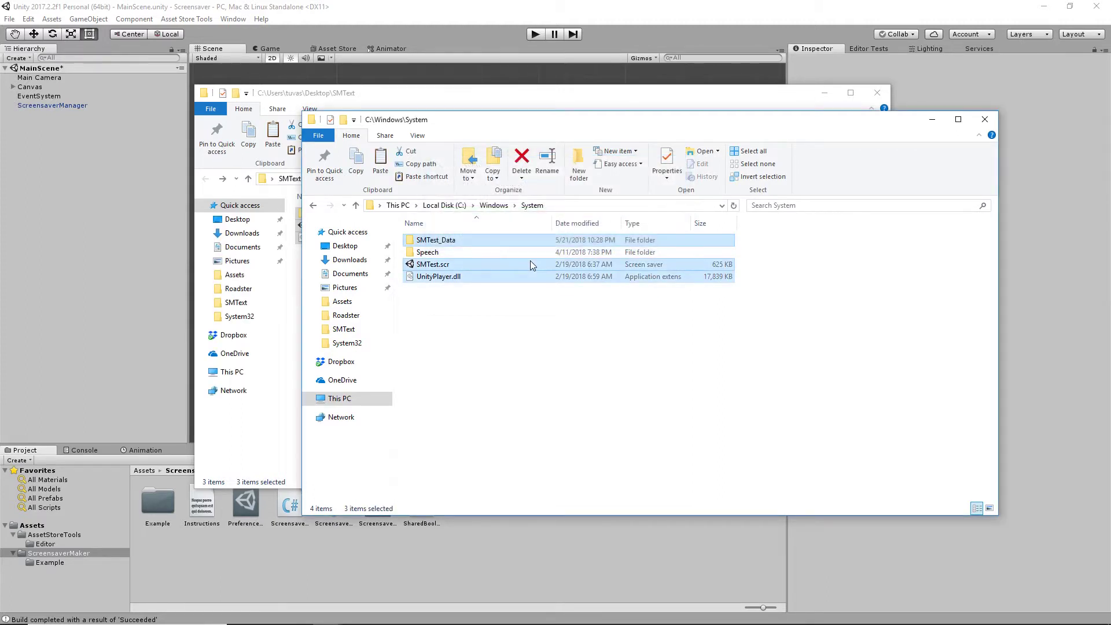
{"action": "left_click", "coordinate": [509, 394]}
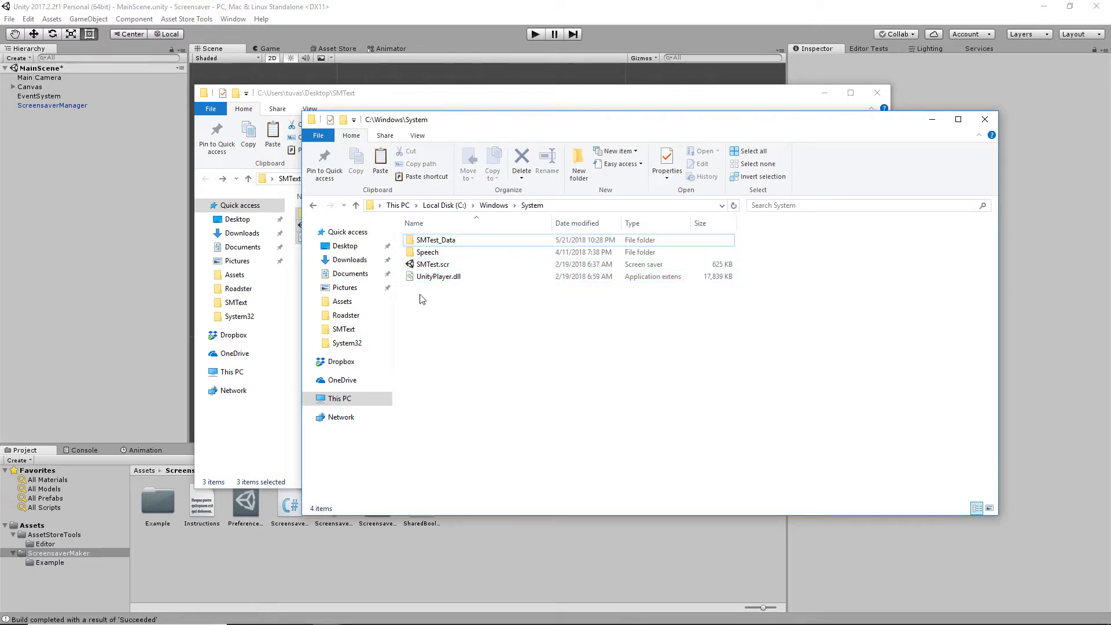
{"action": "left_click", "coordinate": [444, 266]}
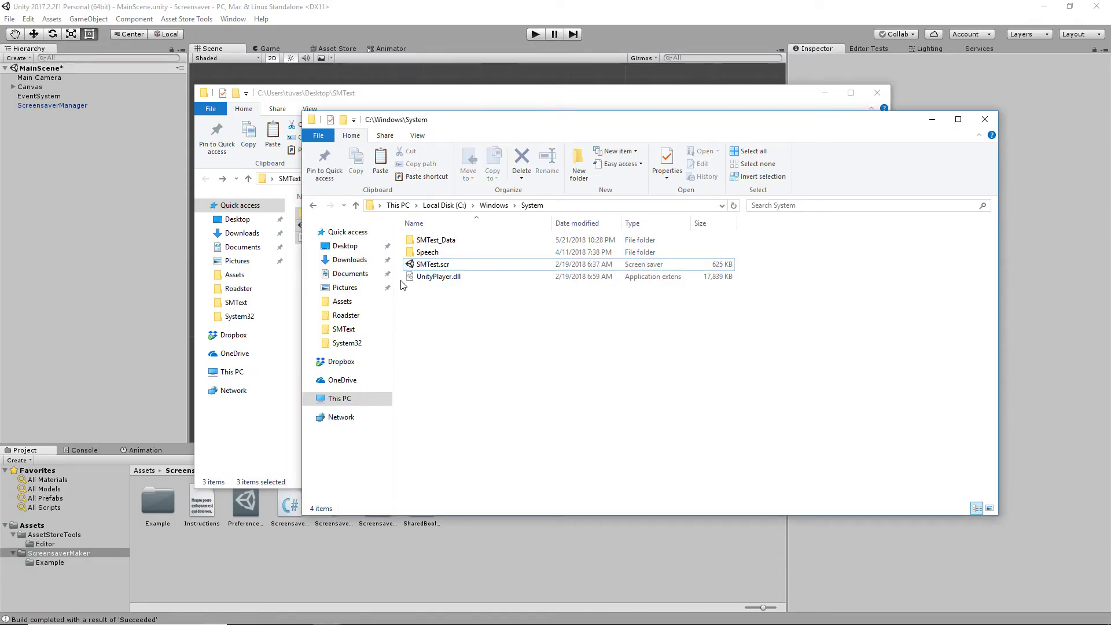
Install SMTest.scr from its context menu and pick Smtest from the screen saver list.
{"action": "left_click", "coordinate": [430, 264]}
{"action": "right_click", "coordinate": [429, 264]}
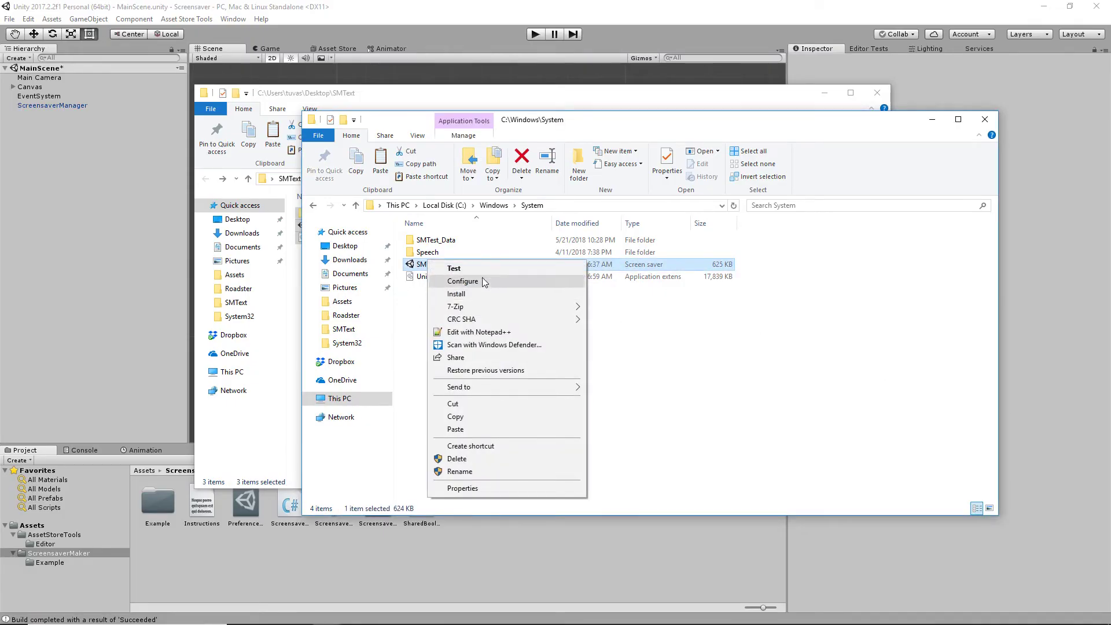
{"action": "left_click", "coordinate": [475, 293]}
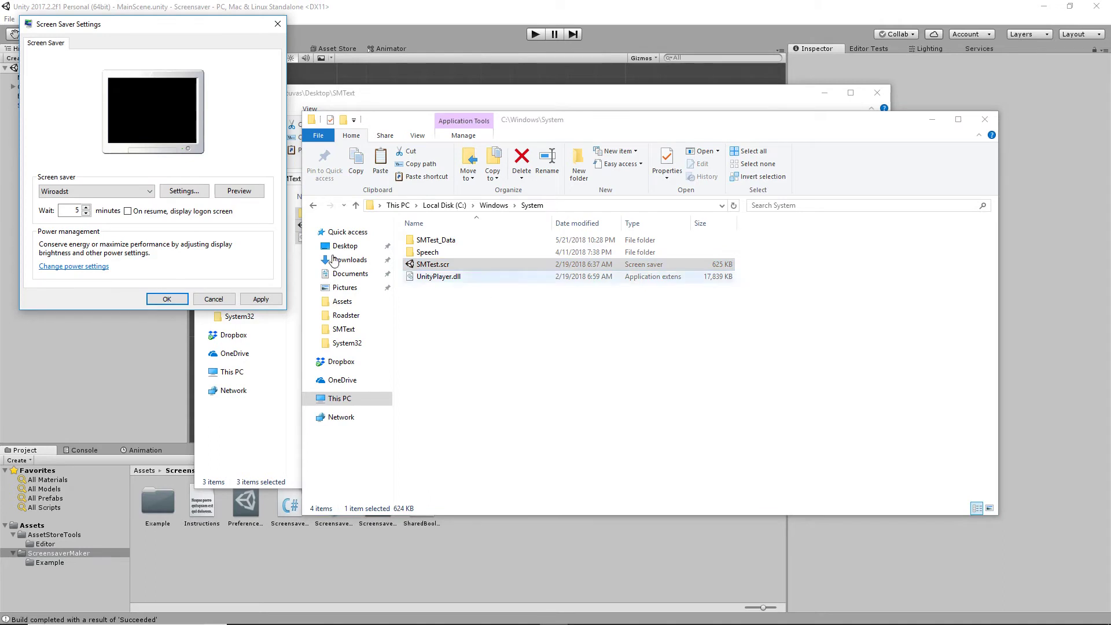
{"action": "left_click", "coordinate": [74, 194]}
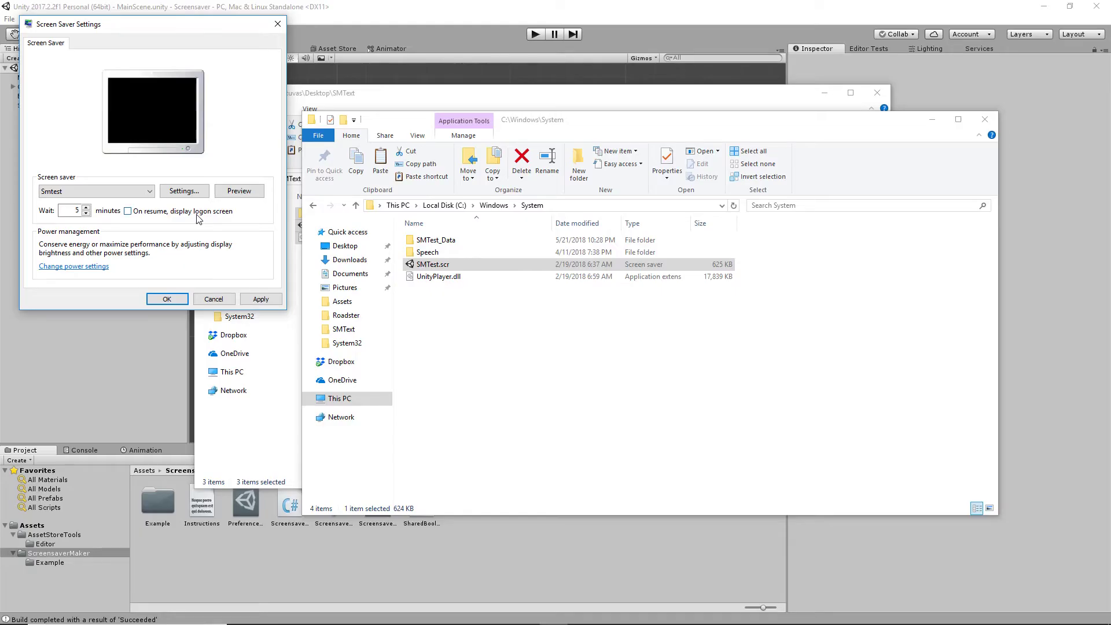
{"action": "left_click", "coordinate": [239, 191]}
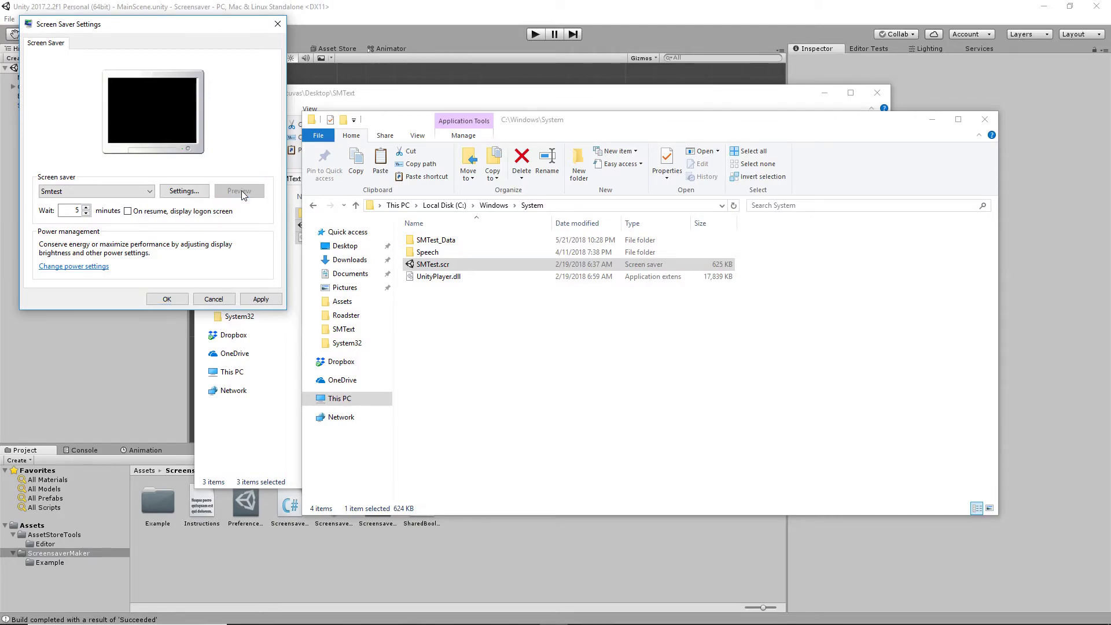